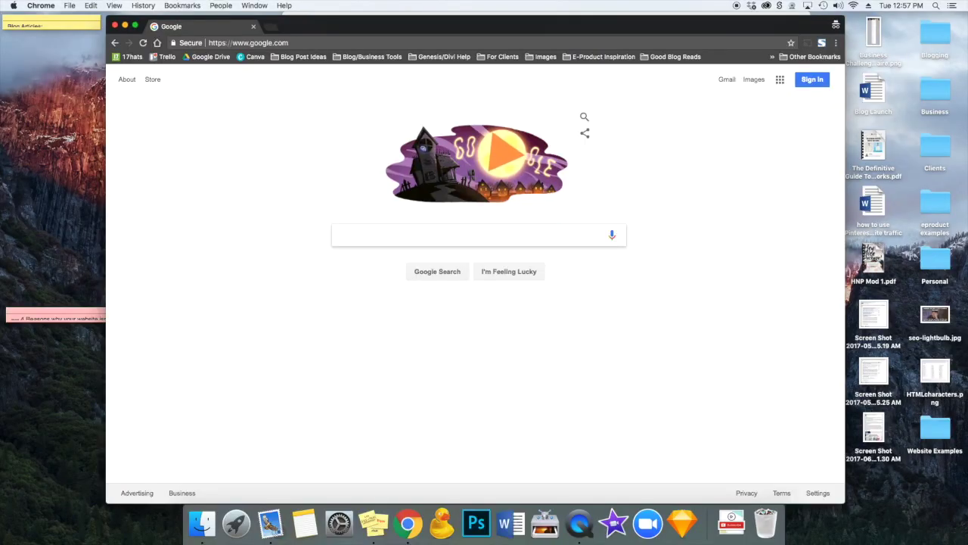
Search Google for 'broken link checker' and open the Dead Link Checker result.
type("brok")
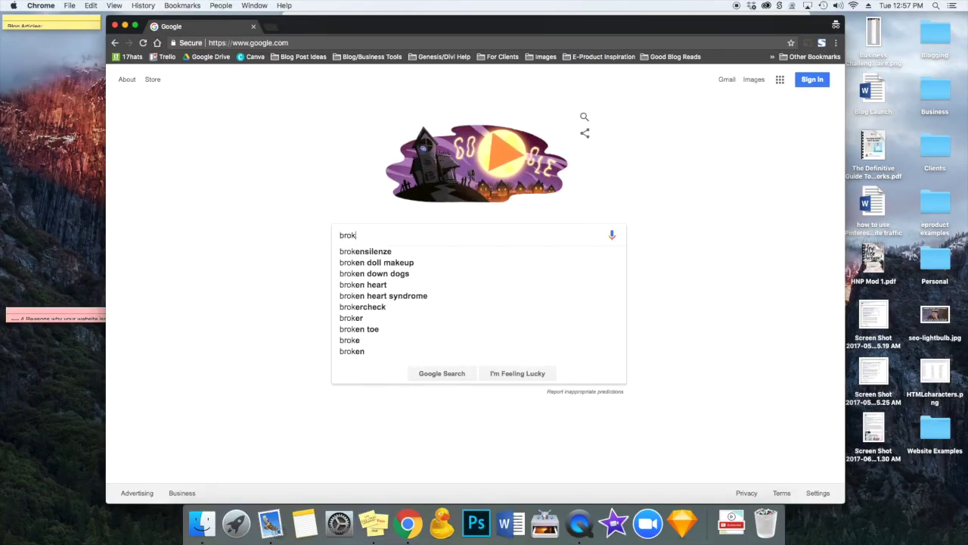
type("en link")
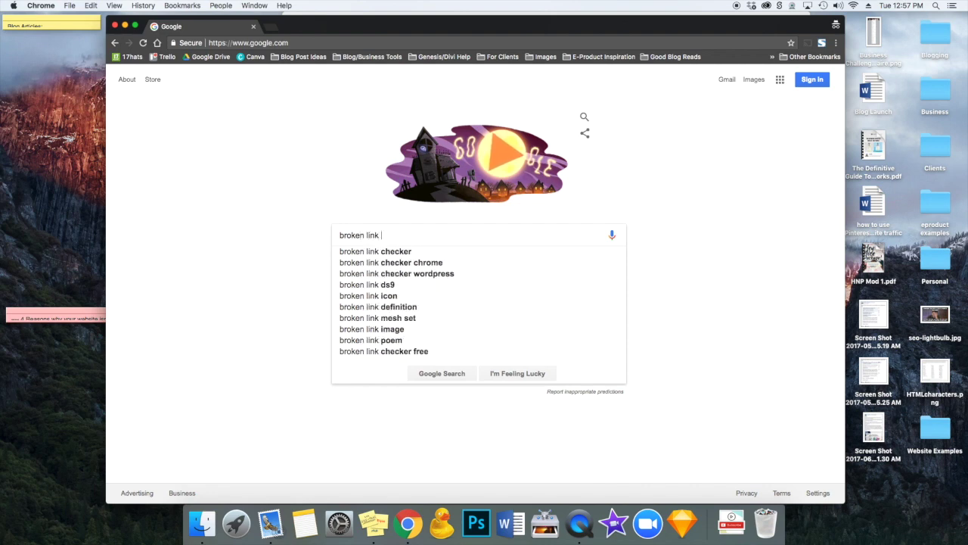
key("Down")
key("Return")
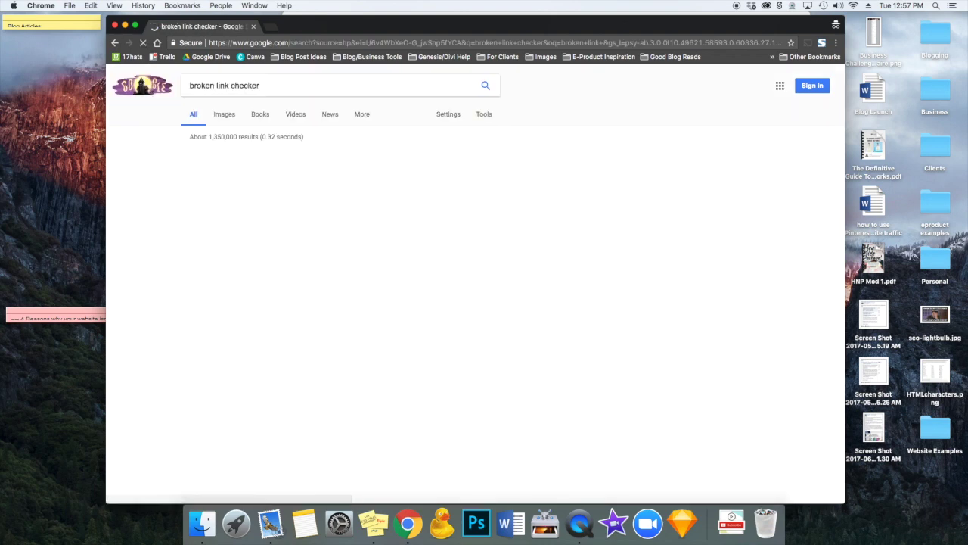
scroll(532, 293, "down", 5)
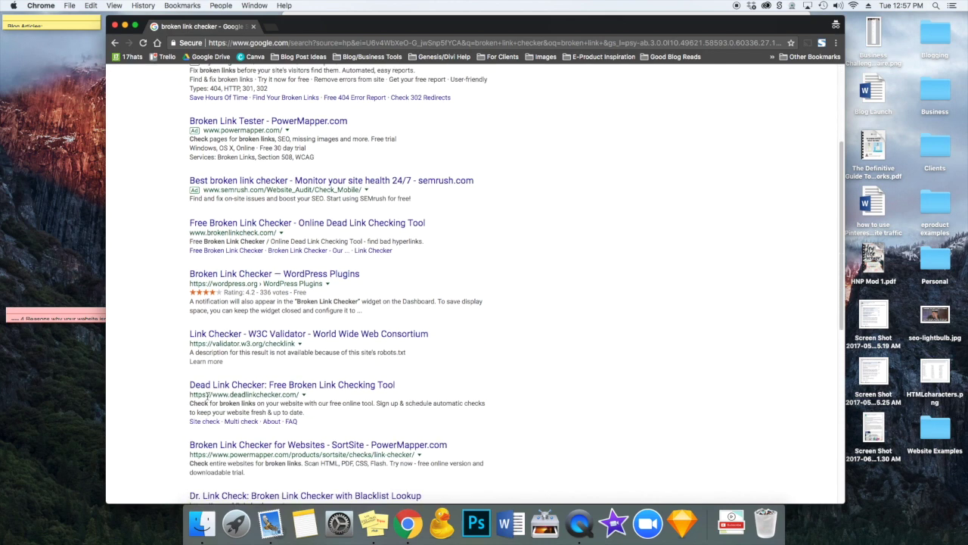
left_click(261, 387)
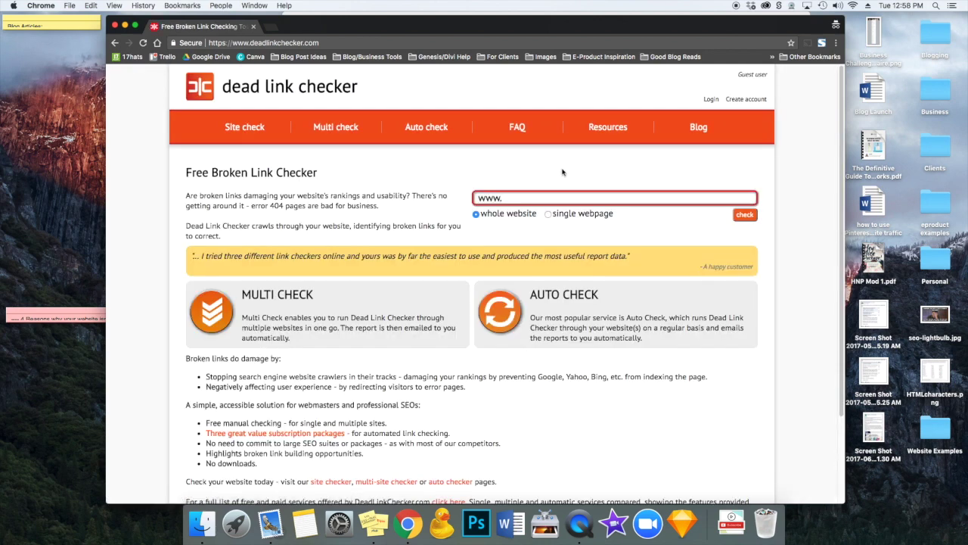
left_click(519, 199)
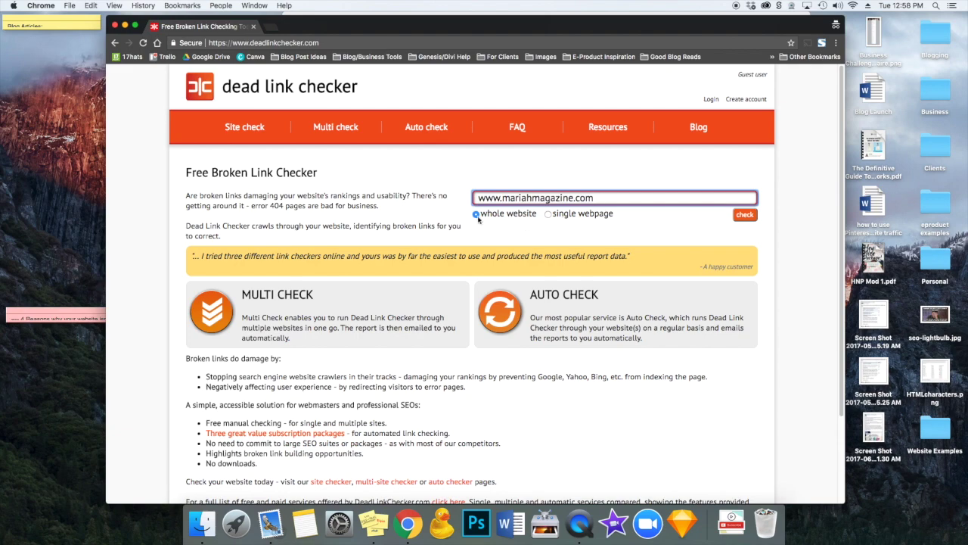
left_click(746, 216)
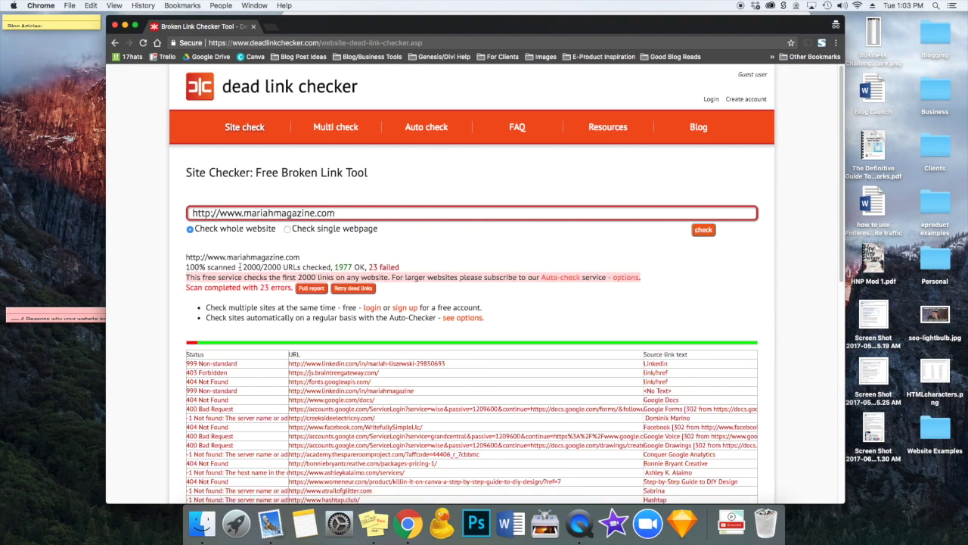
scroll(539, 257, "down", 1)
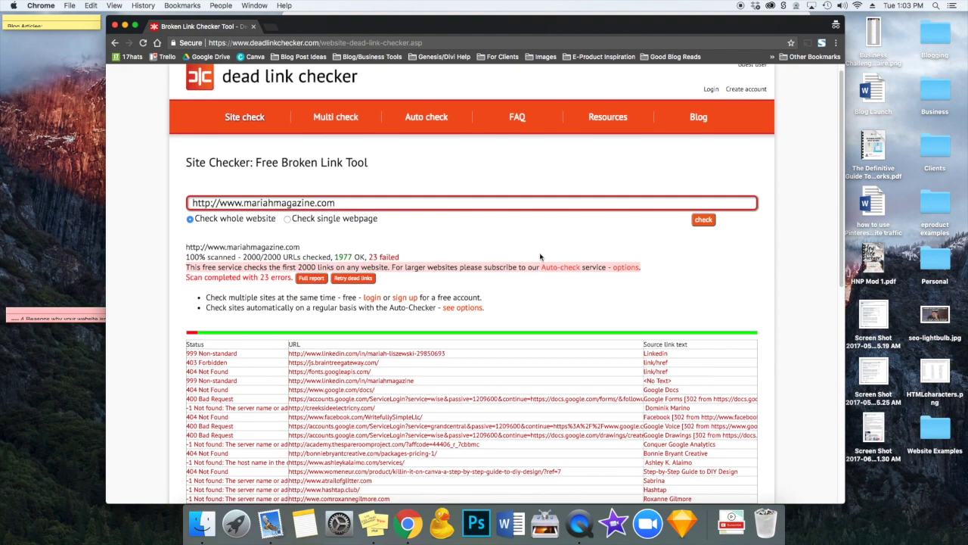
scroll(540, 256, "down", 2)
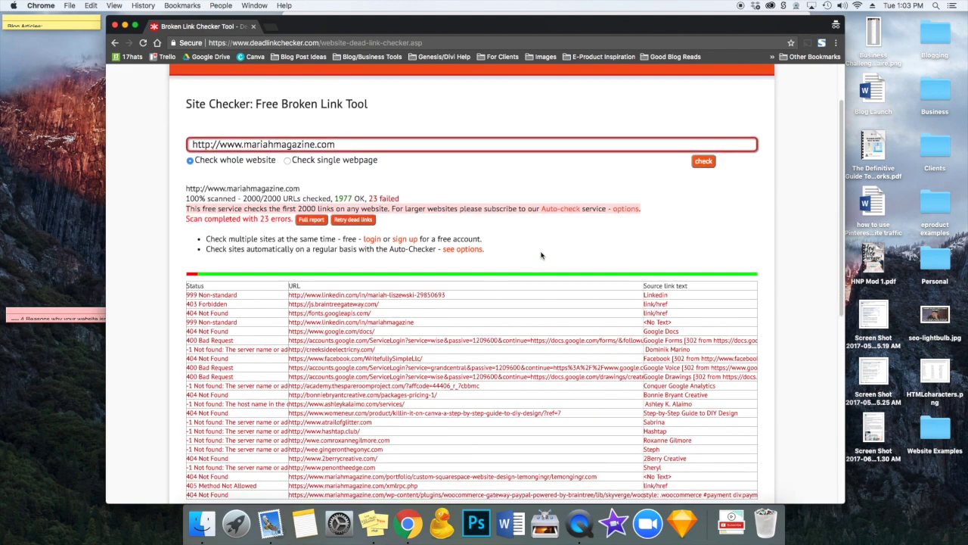
scroll(541, 255, "down", 1)
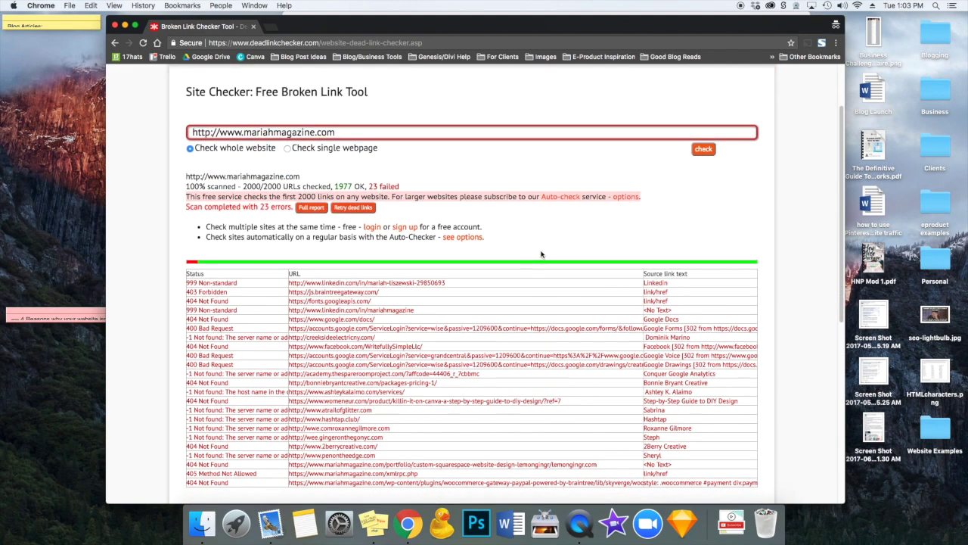
scroll(541, 255, "down", 1)
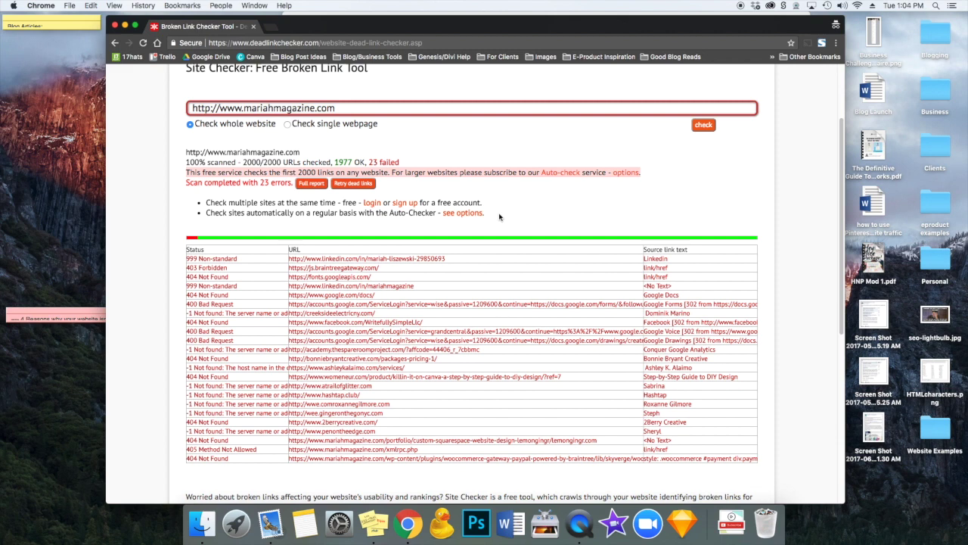
Open the failed hashtap.club link in a new tab, confirm it can't be reached, then return to the results.
right_click(351, 400)
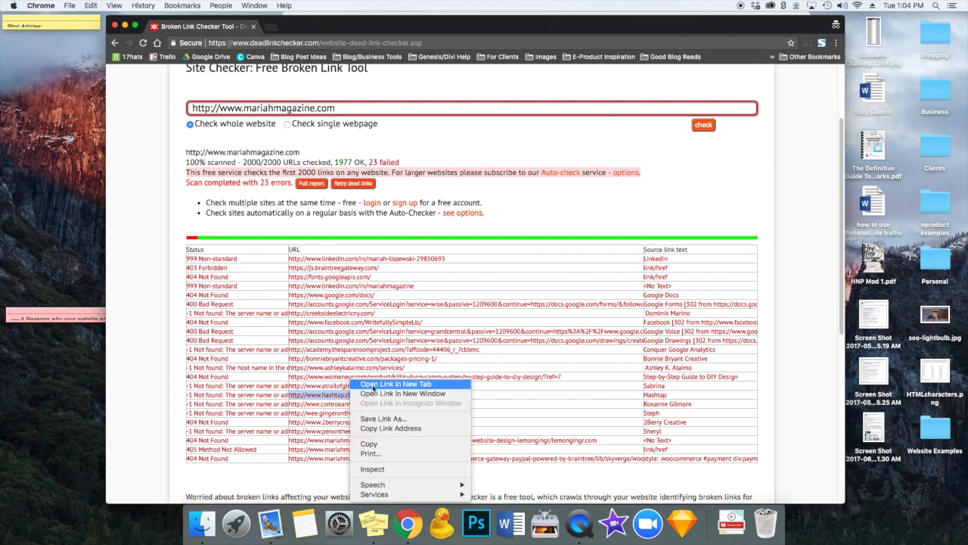
left_click(370, 384)
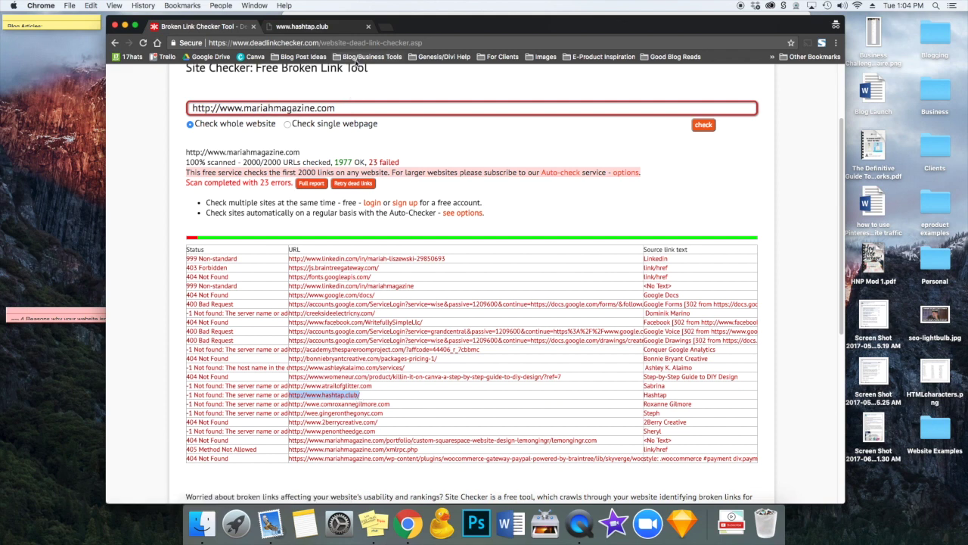
left_click(330, 28)
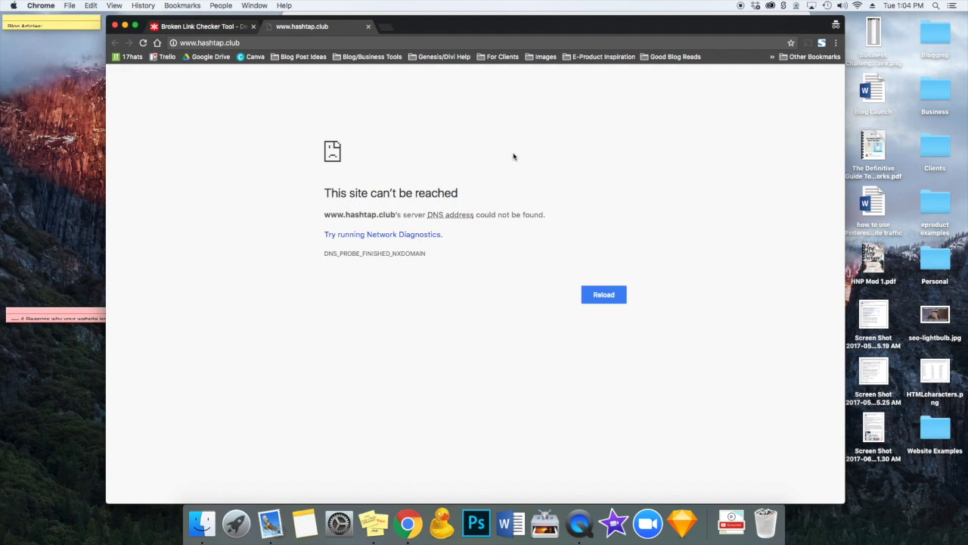
left_click(232, 29)
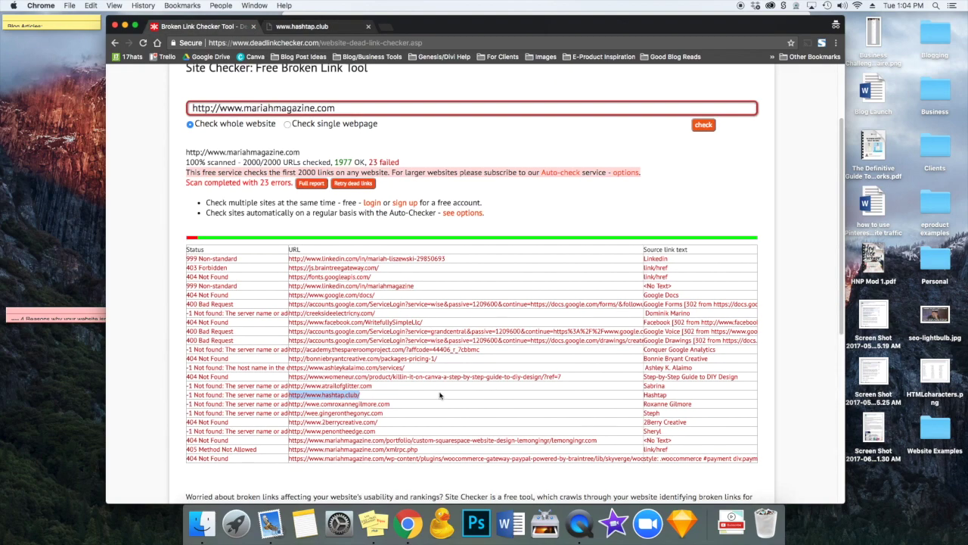
right_click(656, 396)
Open the Instagram Tools & Resources source page and scroll down to its Hashtags section.
left_click(695, 360)
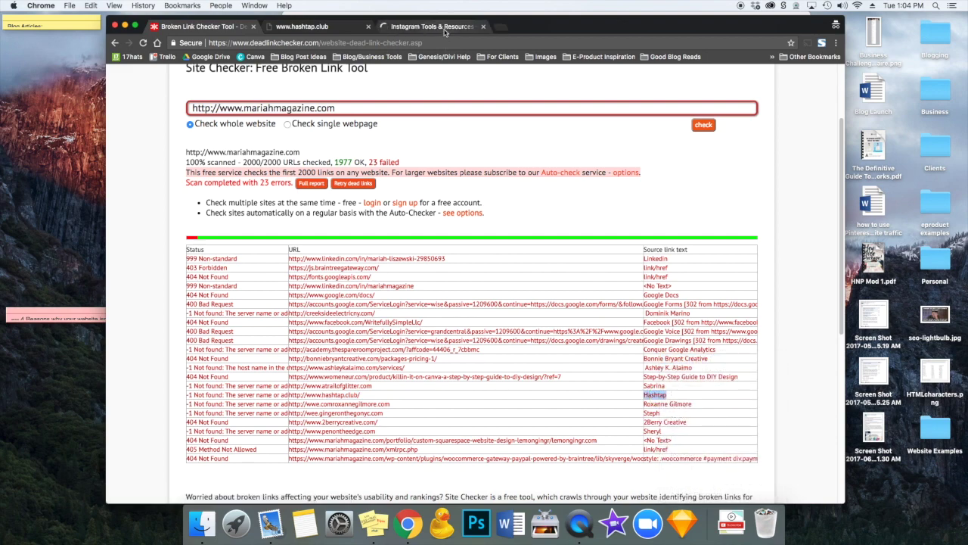
left_click(442, 27)
scroll(564, 288, "down", 15)
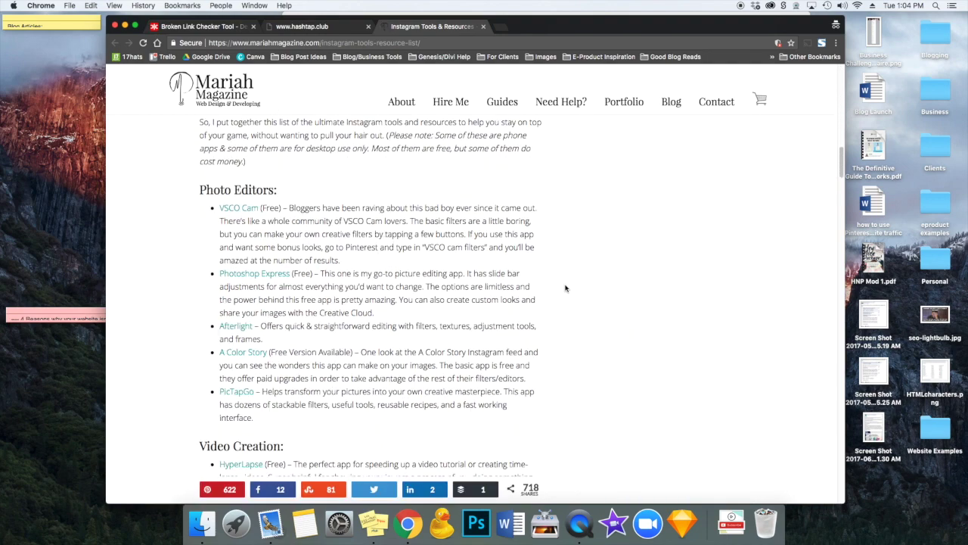
scroll(566, 288, "down", 3)
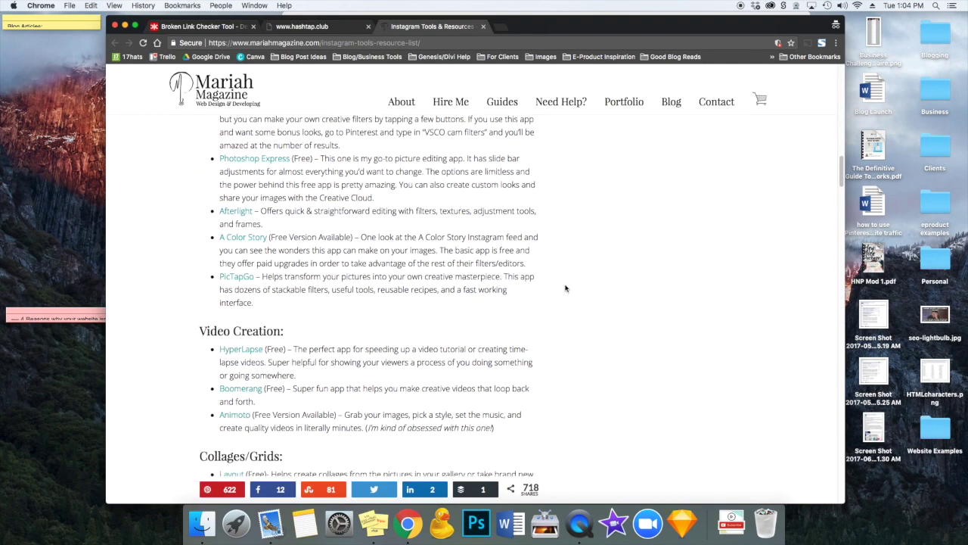
scroll(565, 287, "down", 10)
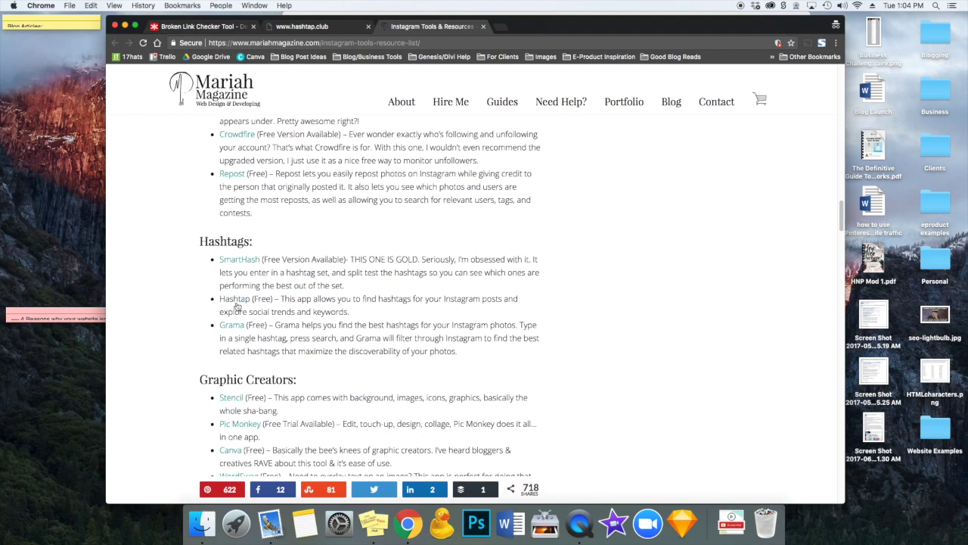
Open the Hashtap link in a new tab, see its DNS error, and close that tab.
right_click(235, 301)
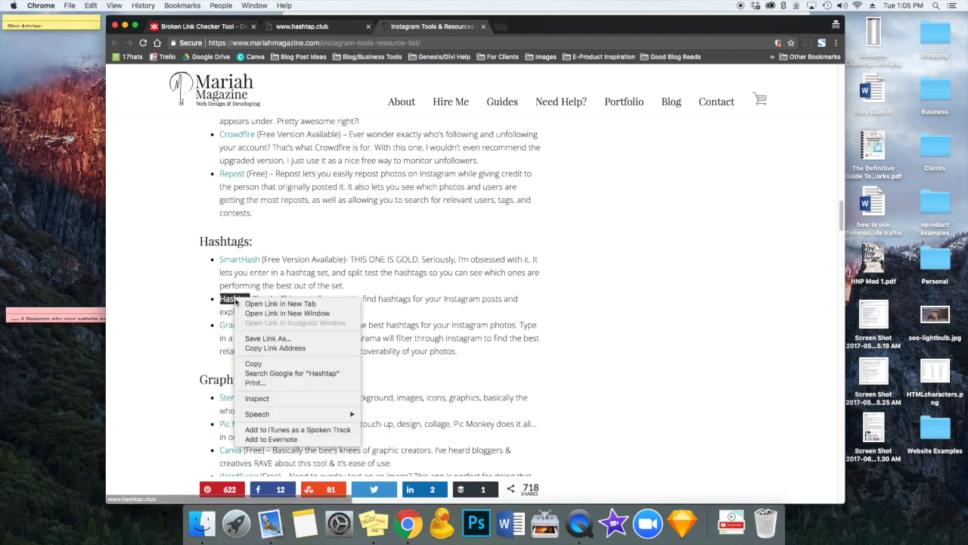
left_click(280, 304)
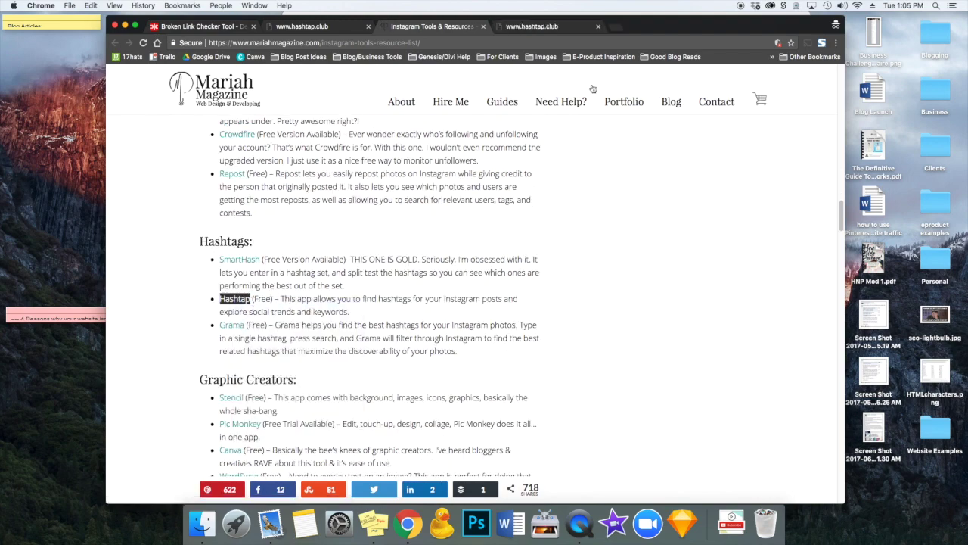
left_click(548, 26)
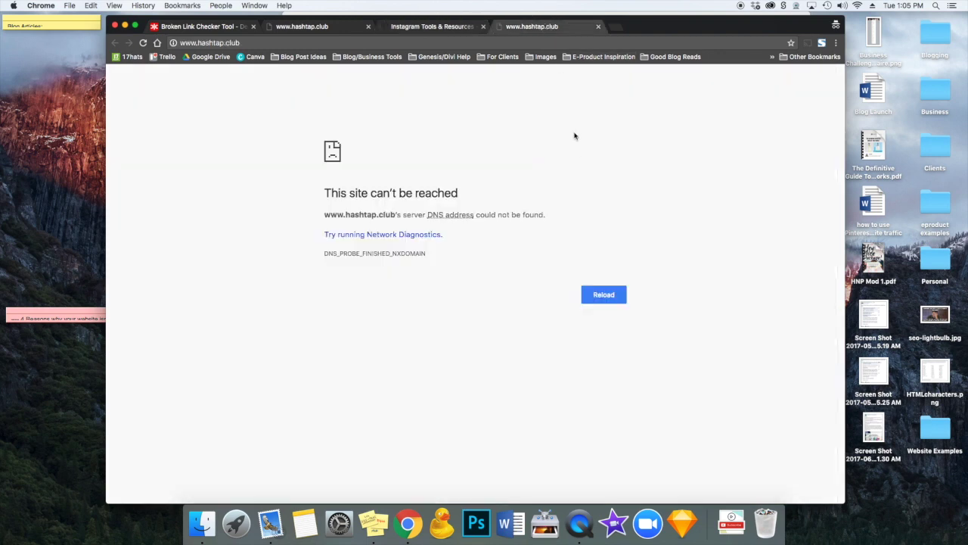
left_click(598, 26)
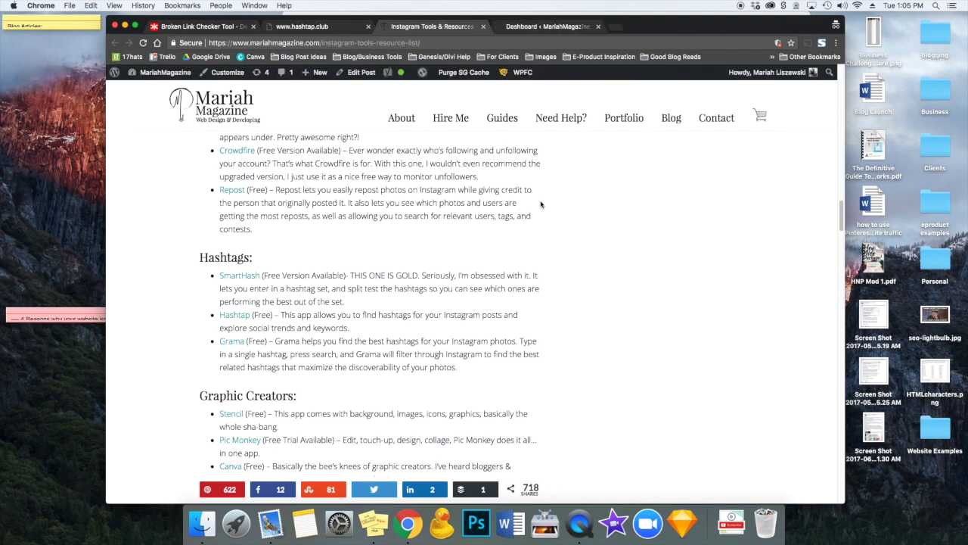
Open the Instagram Tools & Resources post in the WordPress editor and scroll to Hashtags.
left_click(359, 73)
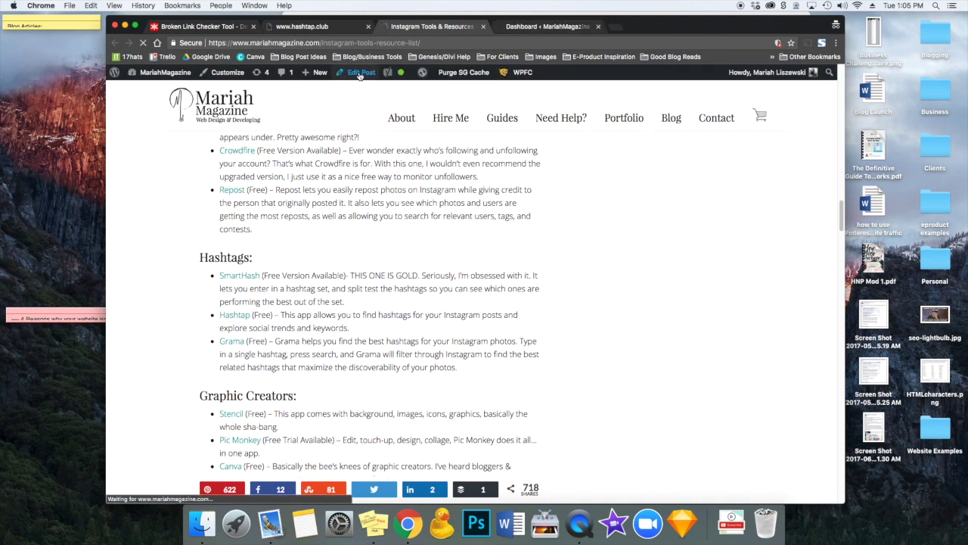
scroll(542, 308, "down", 5)
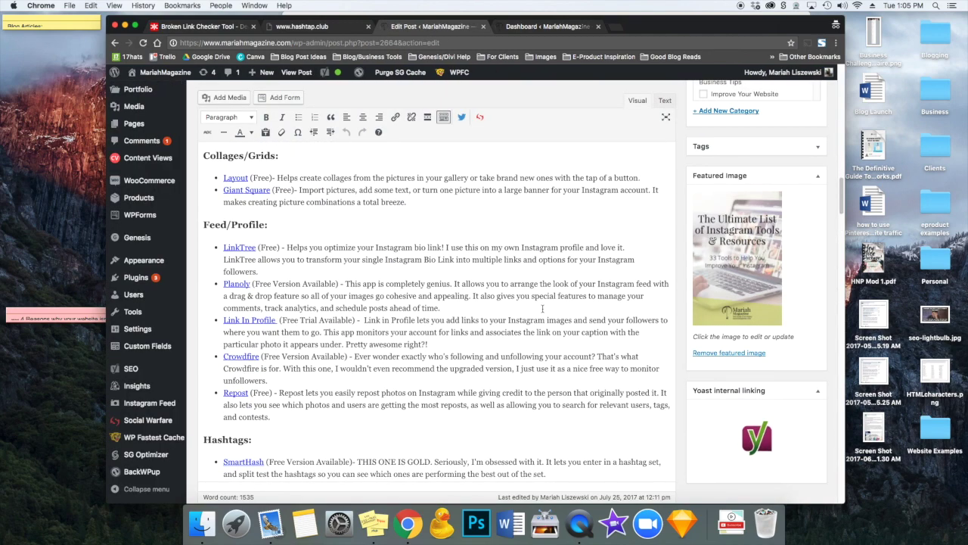
scroll(542, 308, "down", 5)
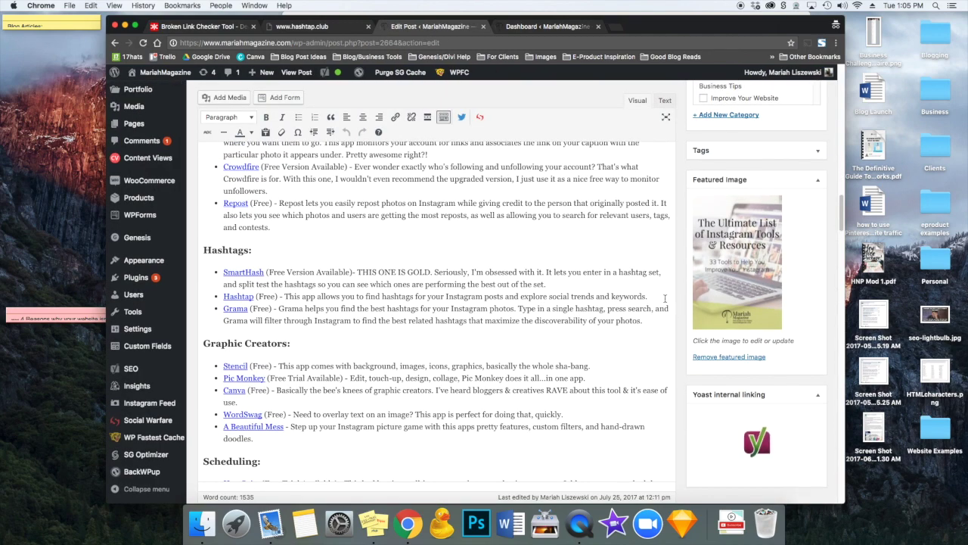
left_click_drag(665, 298, 217, 293)
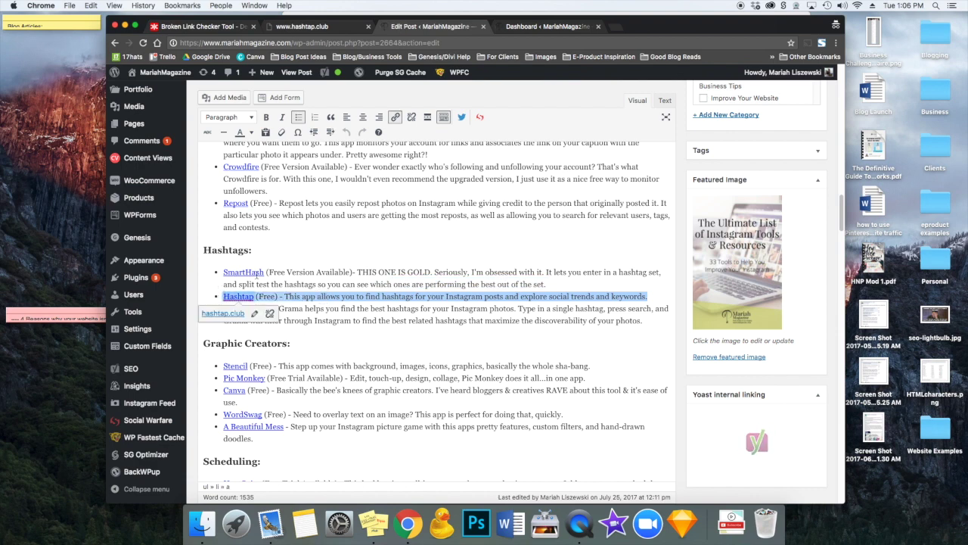
left_click(346, 321)
left_click(243, 297)
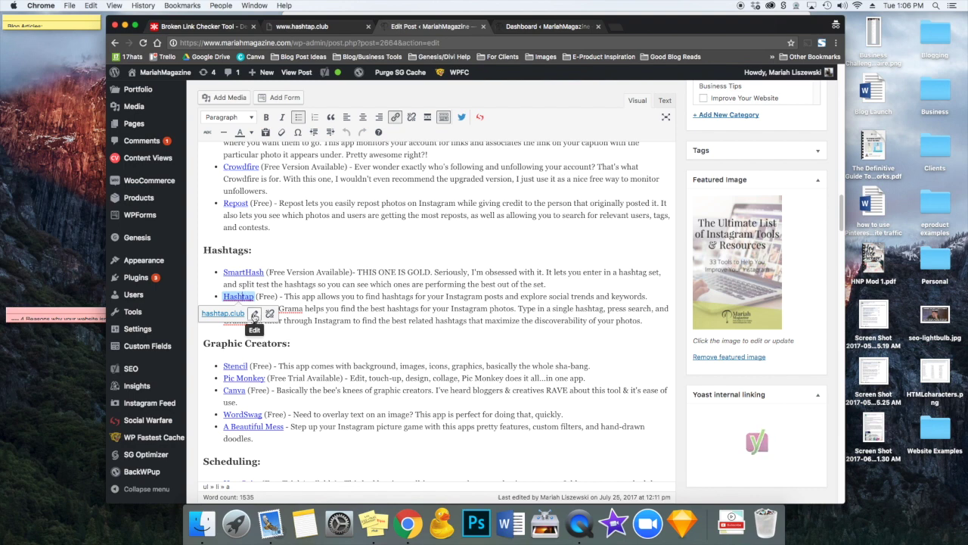
left_click(254, 314)
left_click(333, 315)
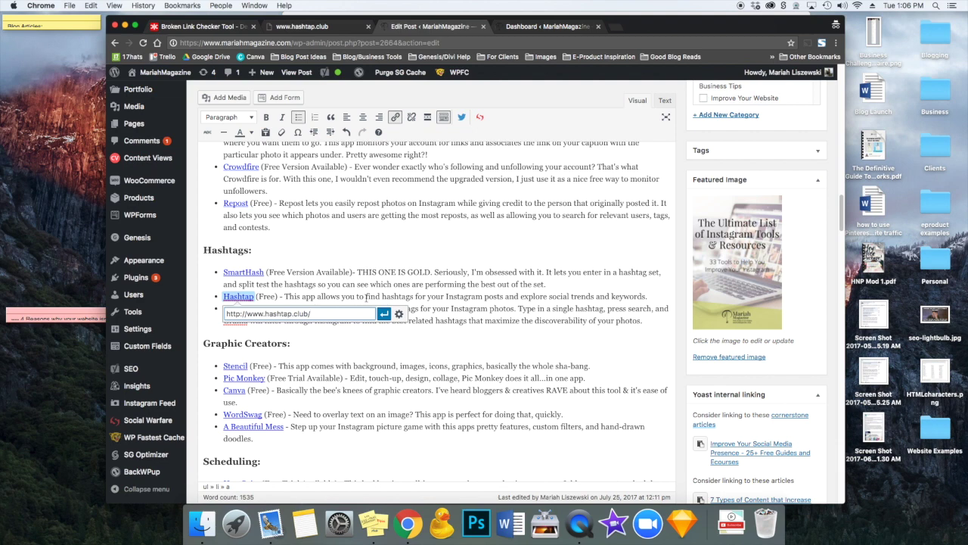
left_click(364, 292)
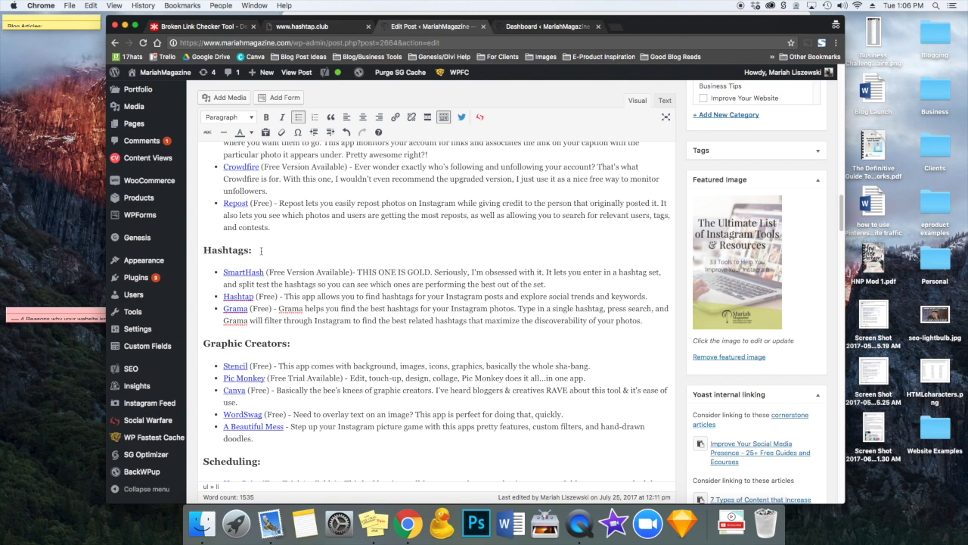
Delete the Hashtap bullet line from the Hashtags list.
left_click_drag(261, 249, 190, 253)
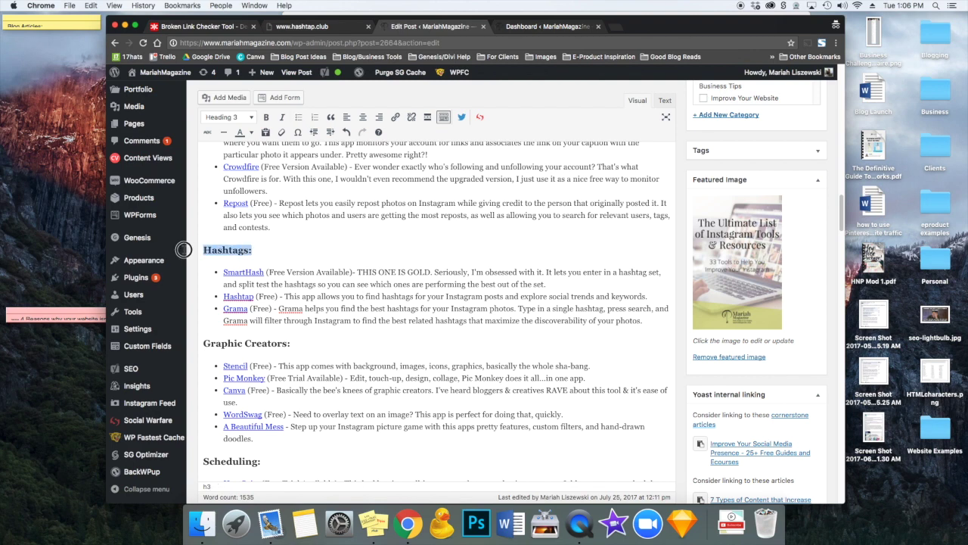
left_click(478, 305)
left_click_drag(668, 296, 201, 294)
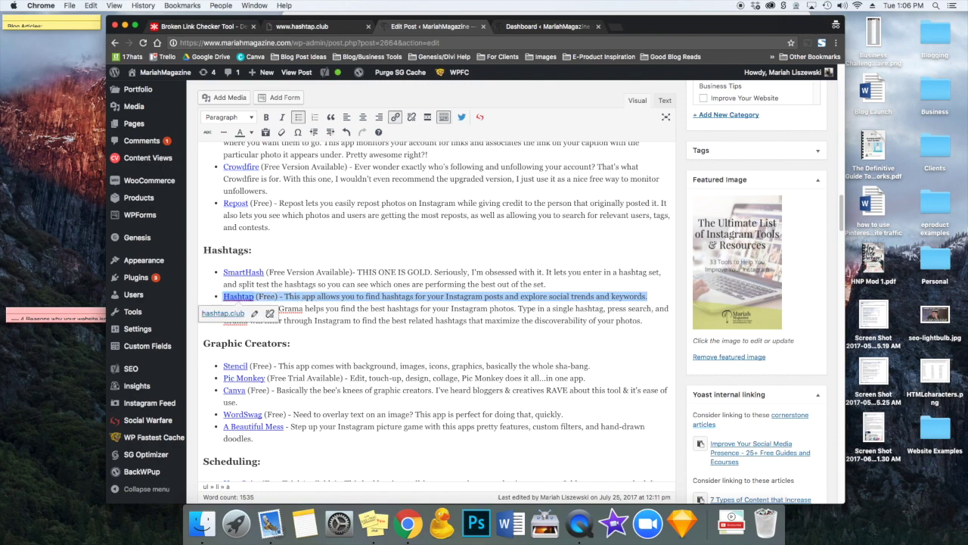
key("BackSpace")
key("BackSpace")
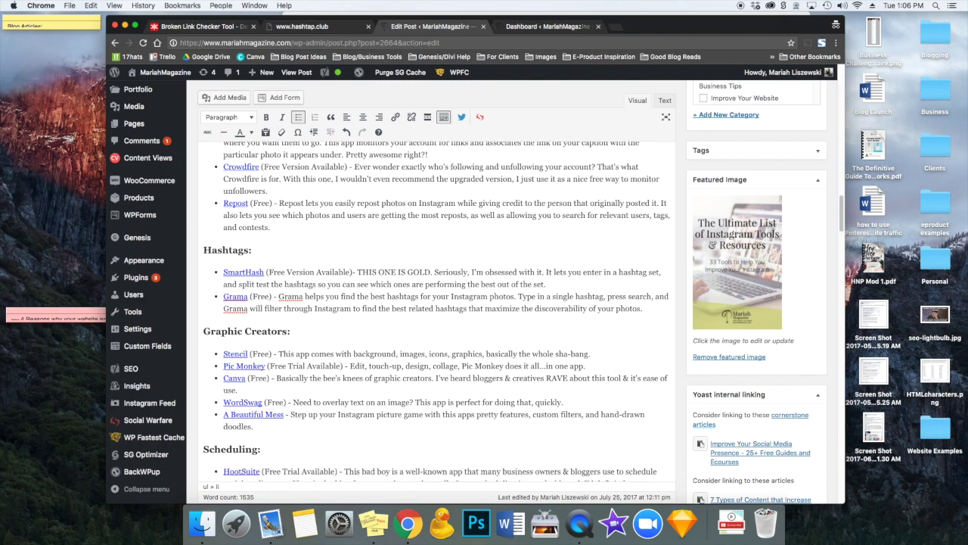
Update the post and return to the Dead Link Checker results.
scroll(784, 174, "up", 5)
left_click(808, 190)
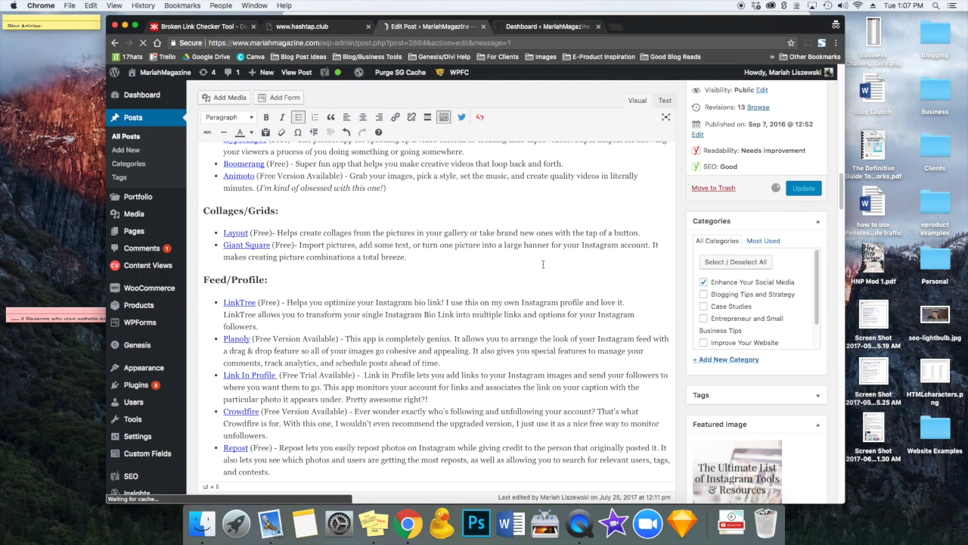
key("super+1")
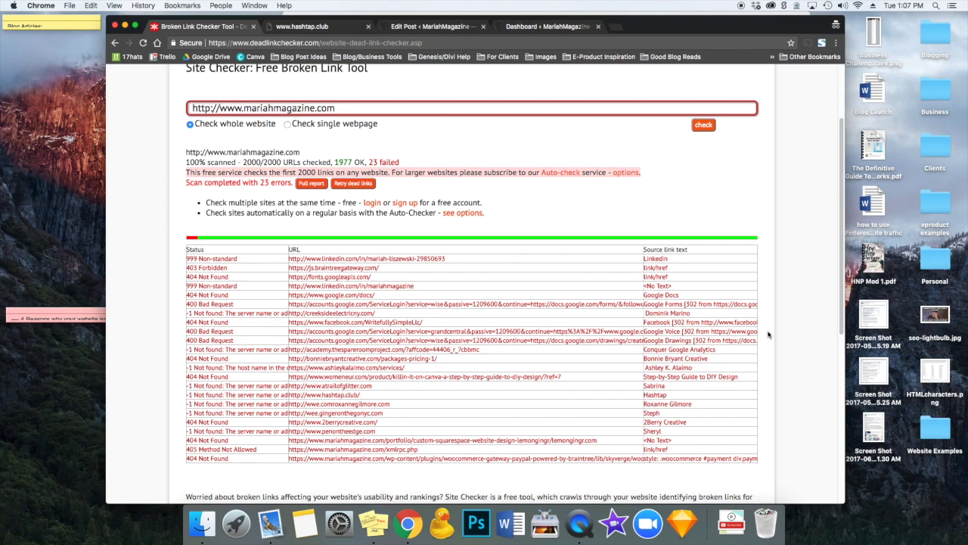
scroll(768, 334, "down", 2)
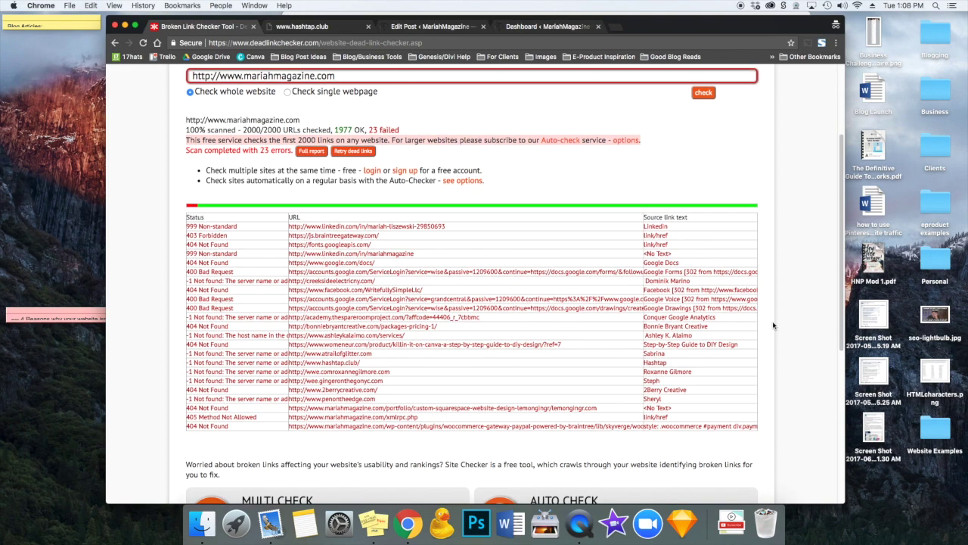
scroll(774, 325, "up", 1)
scroll(773, 325, "up", 1)
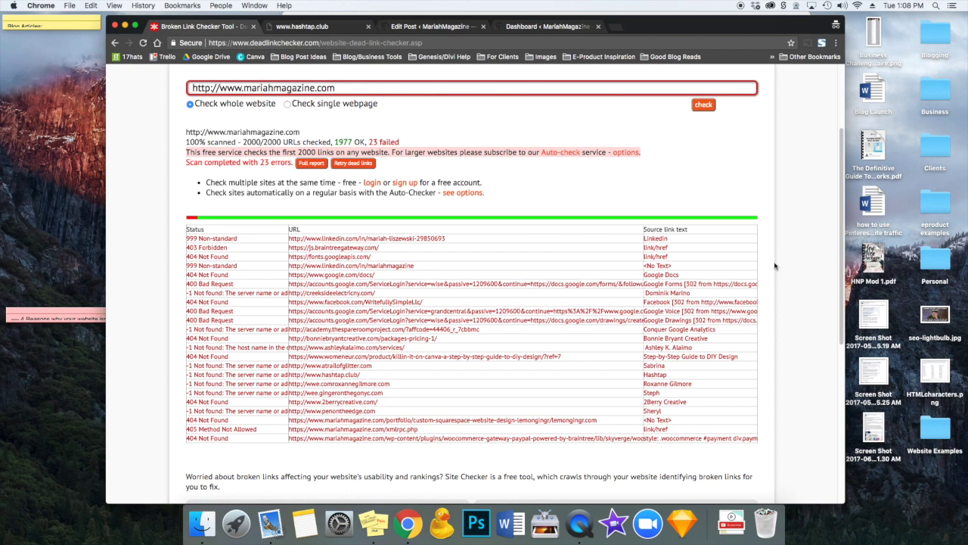
scroll(773, 264, "up", 1)
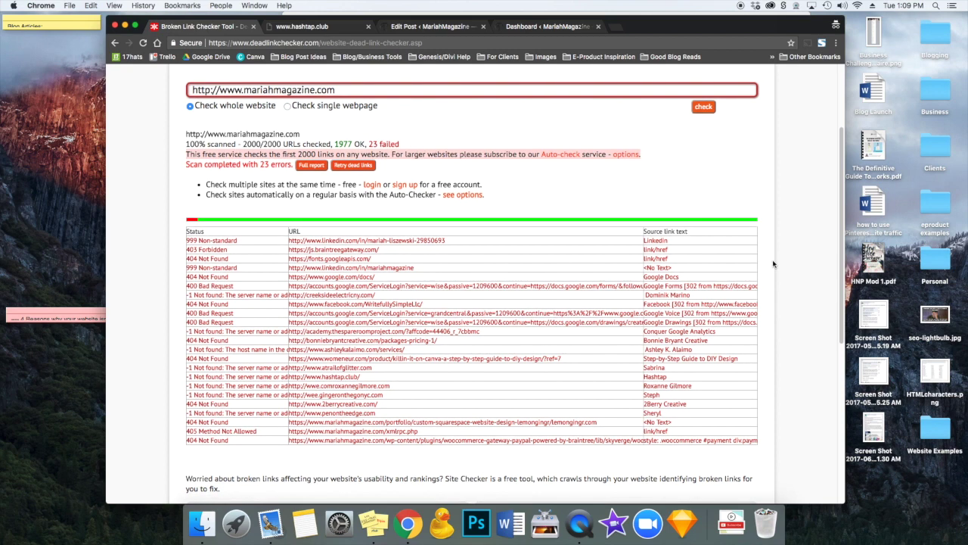